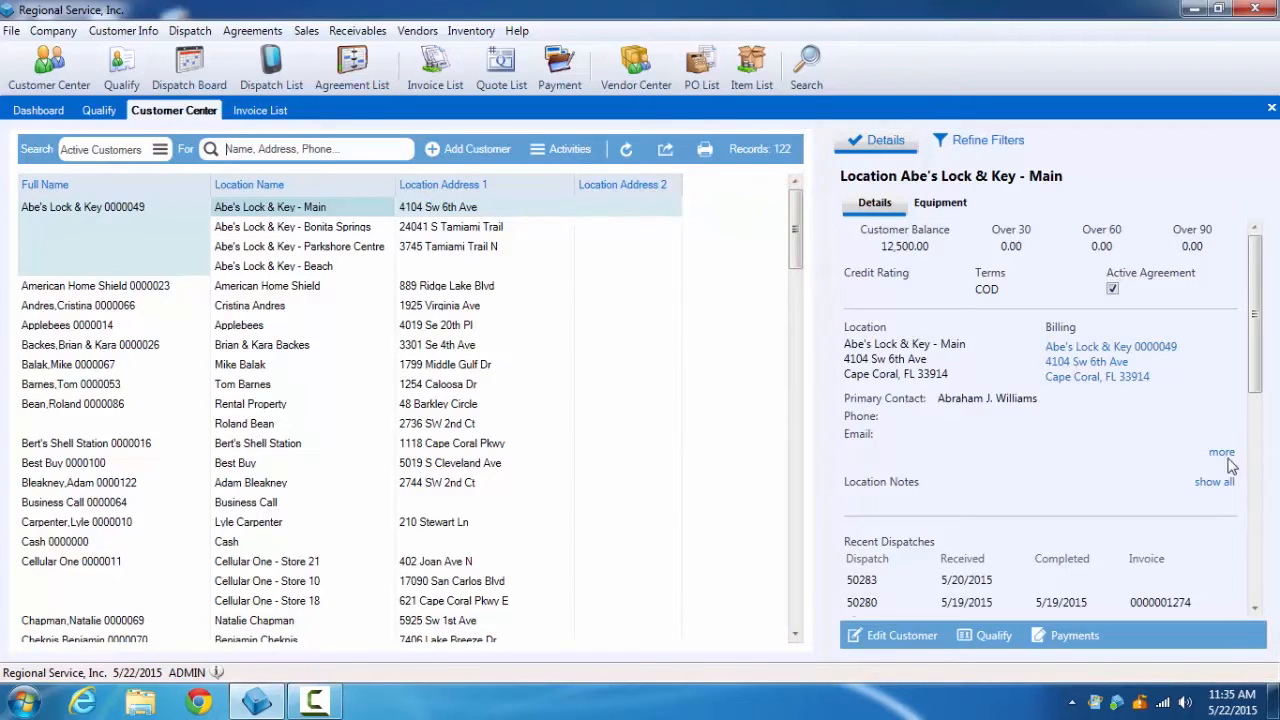
Open the billing customer record of Abe's Lock & Key, view its complete dispatch history, and return to the customer details
{"action": "left_click", "coordinate": [1088, 375]}
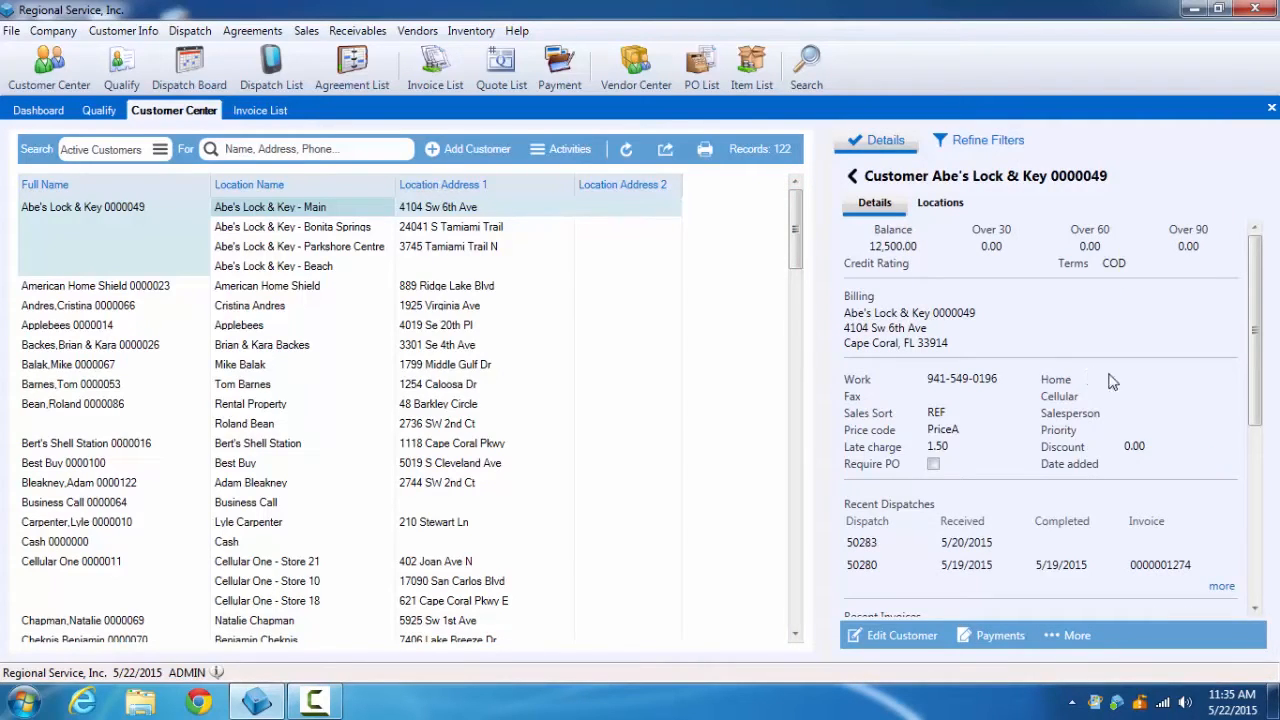
{"action": "left_click_drag", "start_coordinate": [1260, 375], "coordinate": [1260, 403]}
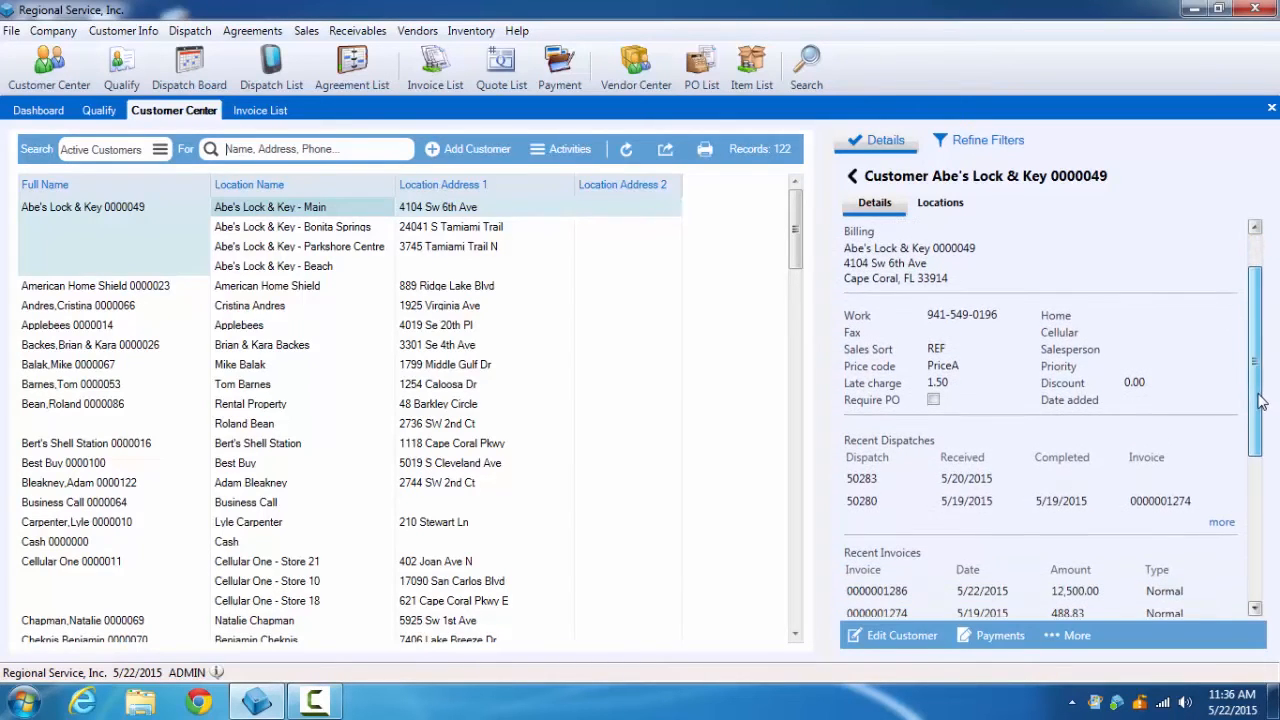
{"action": "left_click", "coordinate": [1222, 523]}
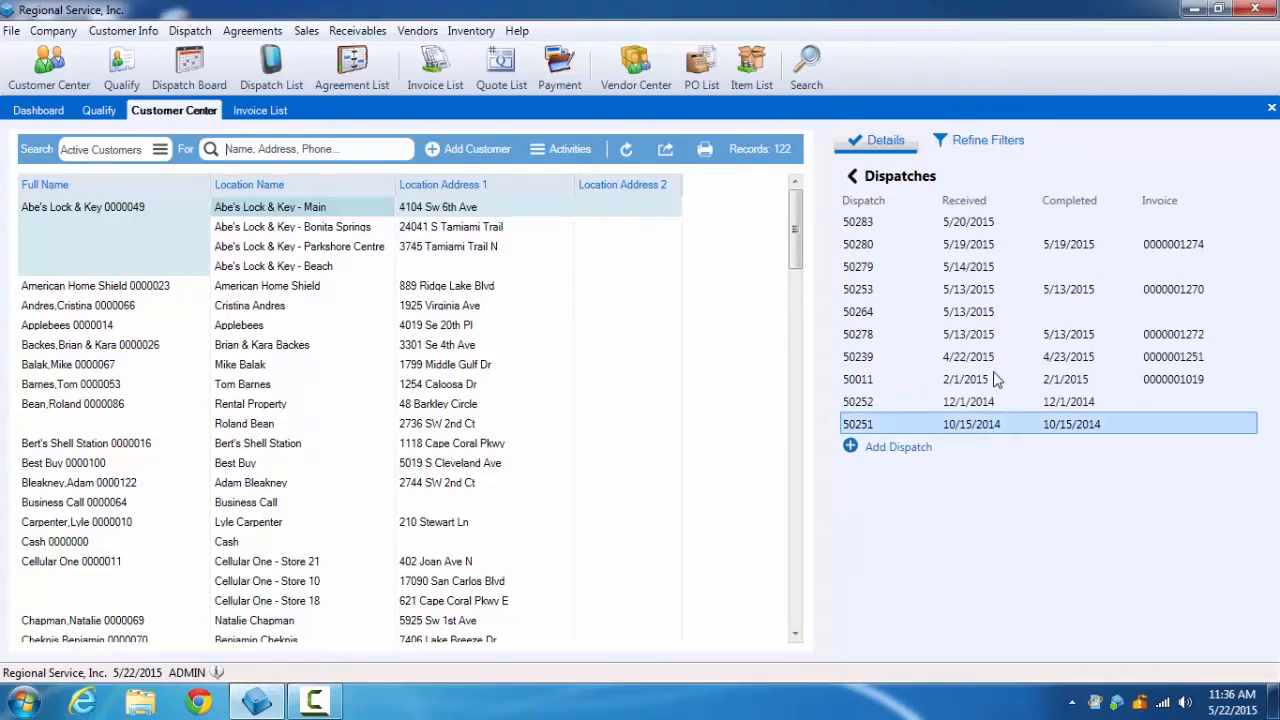
{"action": "left_click", "coordinate": [853, 178]}
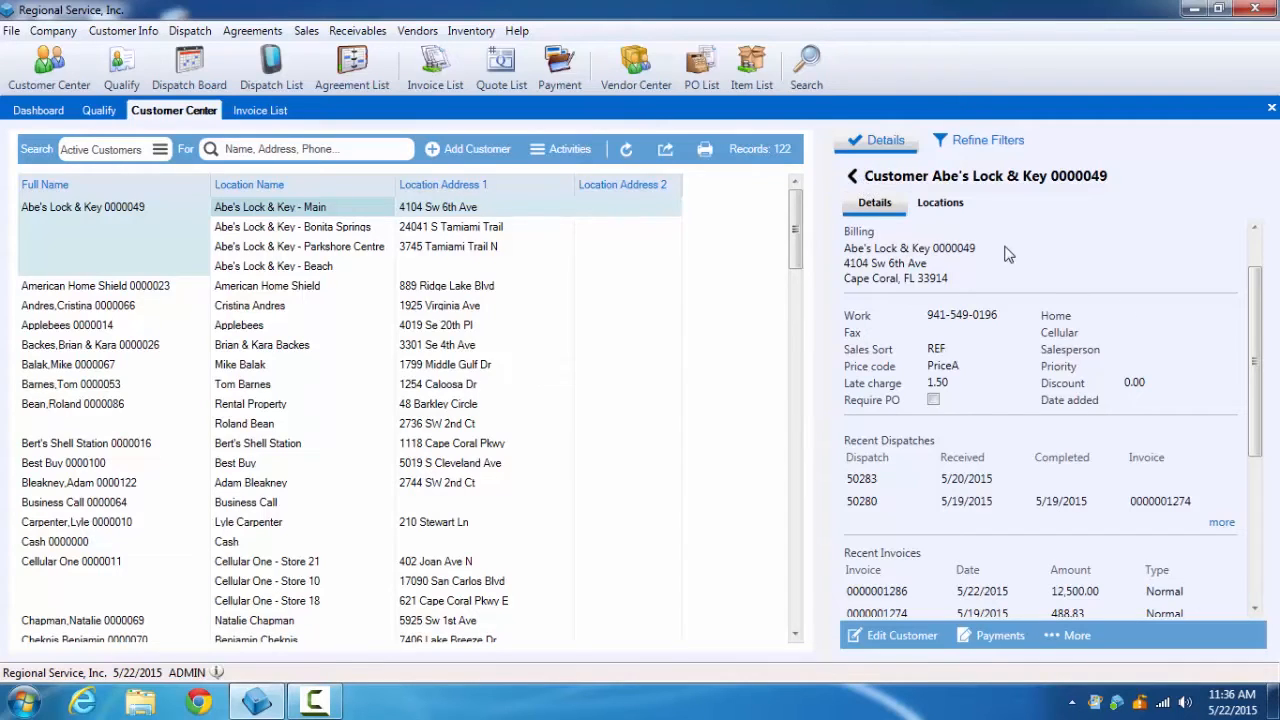
View the equipment registered at the Bonita Springs location of Abe's Lock & Key, and go back to the Main location
{"action": "left_click", "coordinate": [949, 206]}
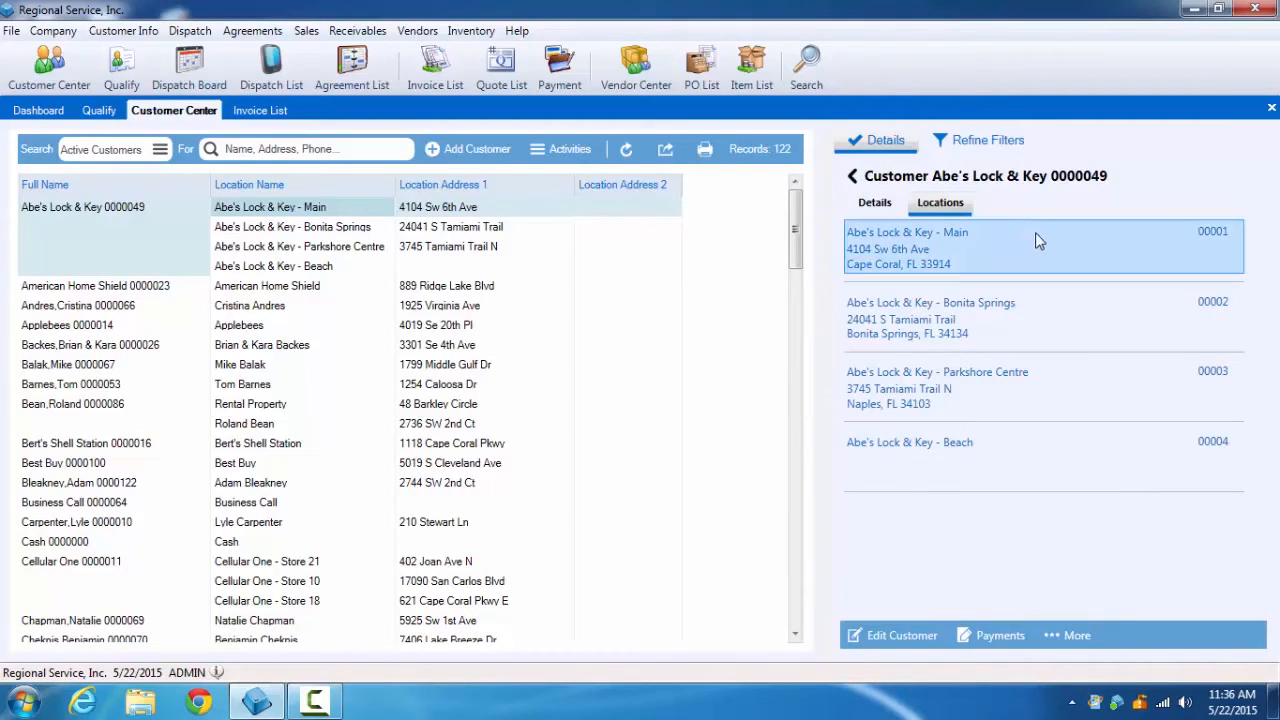
{"action": "left_click", "coordinate": [955, 312]}
{"action": "left_click", "coordinate": [955, 312]}
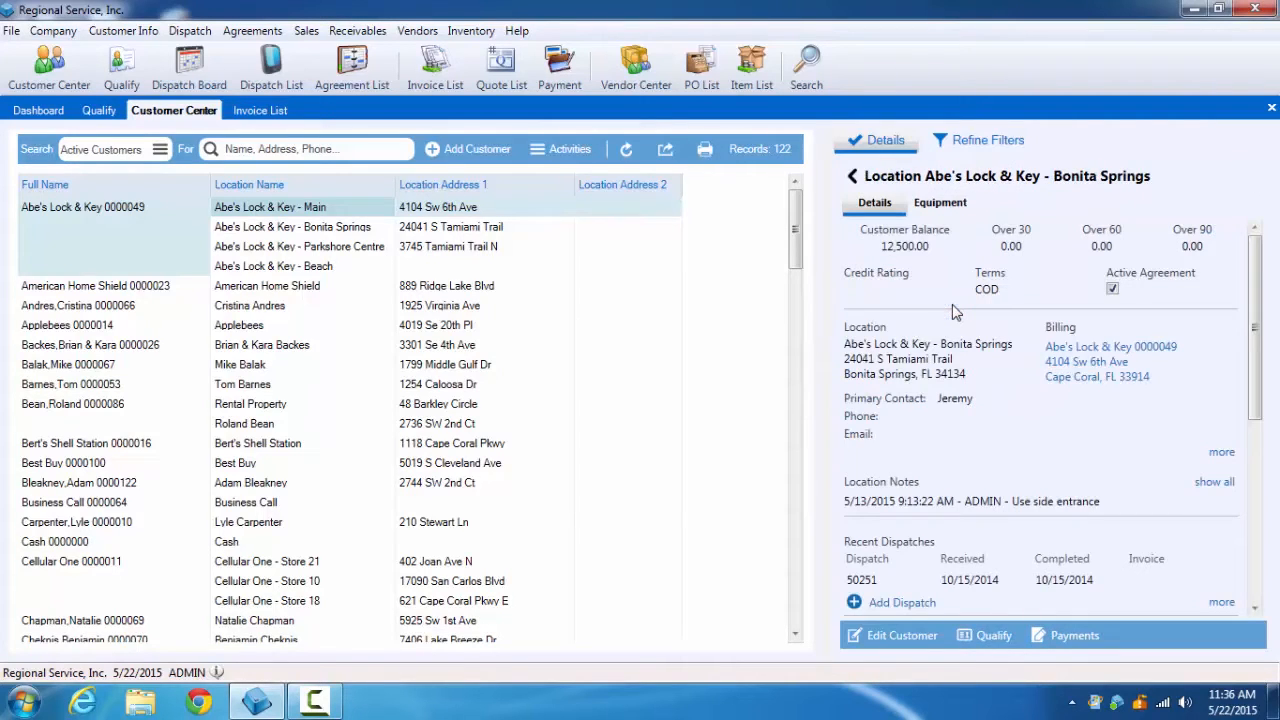
{"action": "left_click", "coordinate": [941, 212]}
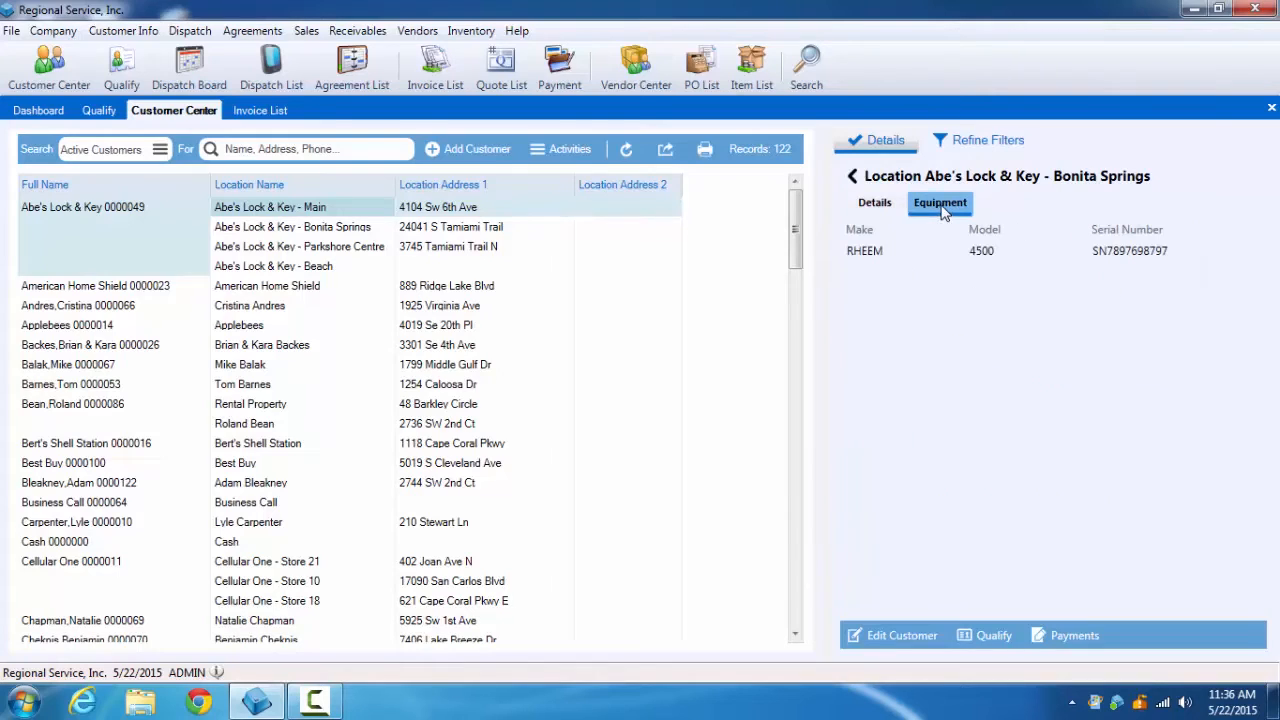
{"action": "left_click", "coordinate": [853, 176]}
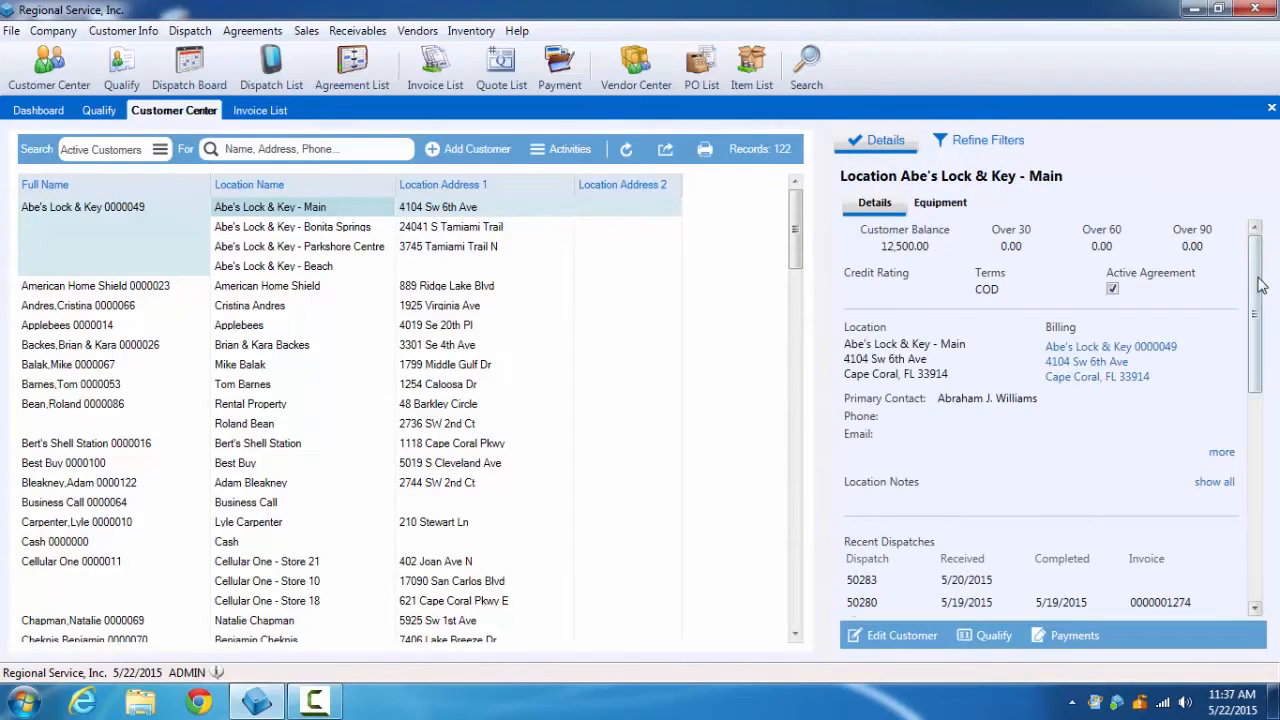
Review the Main location's invoices, quotes, agreements and jobs, and bring up the actions available for Abe's Lock & Key
{"action": "left_click_drag", "start_coordinate": [1256, 280], "coordinate": [1268, 430]}
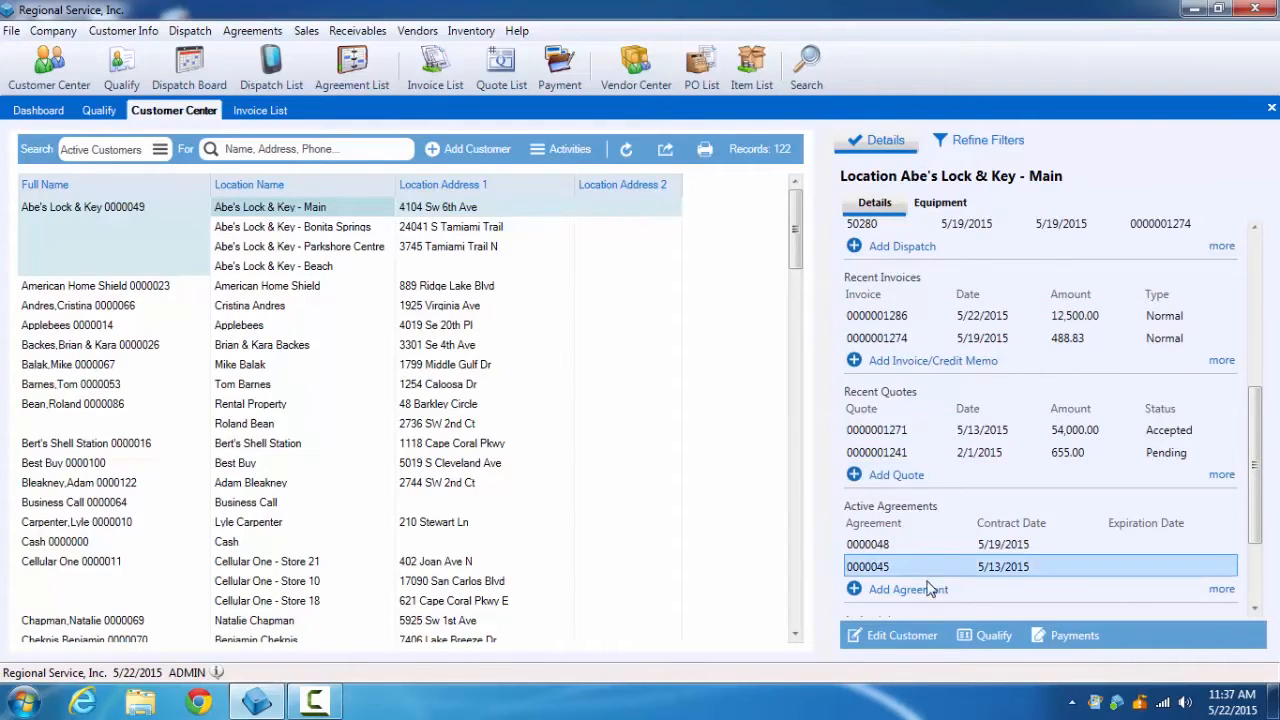
{"action": "scroll", "coordinate": [920, 593], "scroll_direction": "down", "scroll_amount": 2}
{"action": "scroll", "coordinate": [920, 593], "scroll_direction": "down", "scroll_amount": 2}
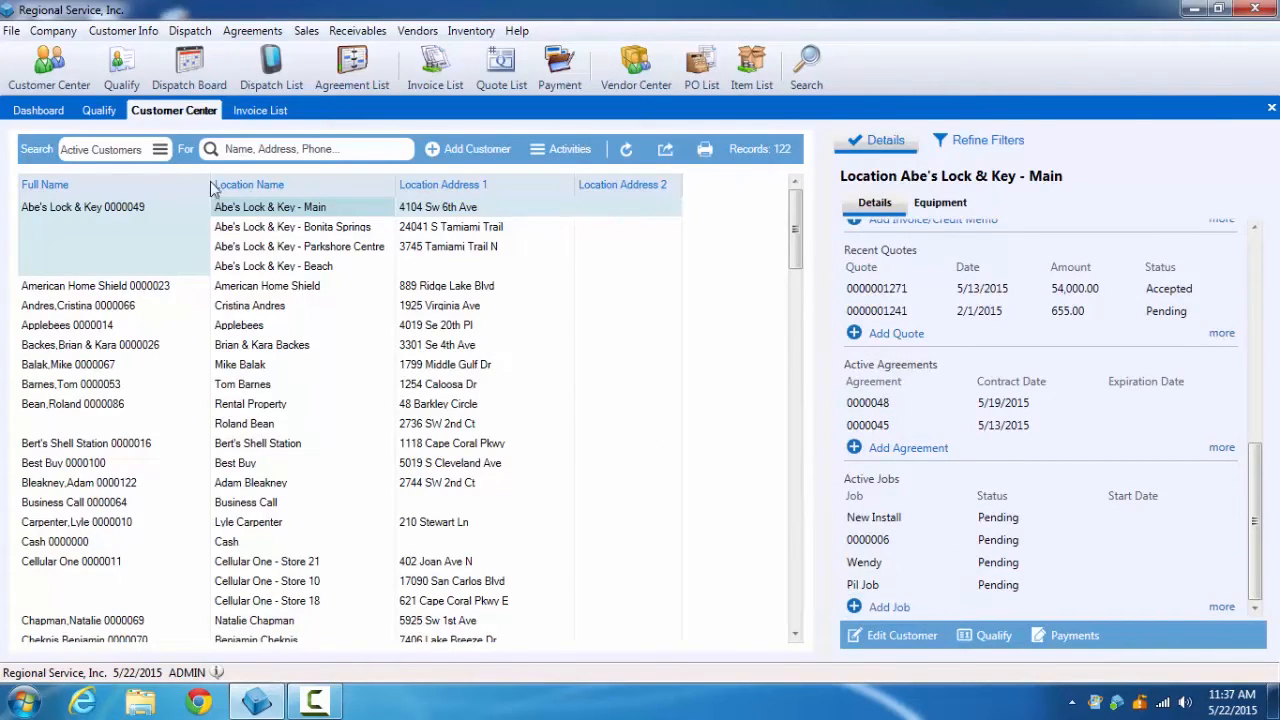
{"action": "right_click", "coordinate": [105, 202]}
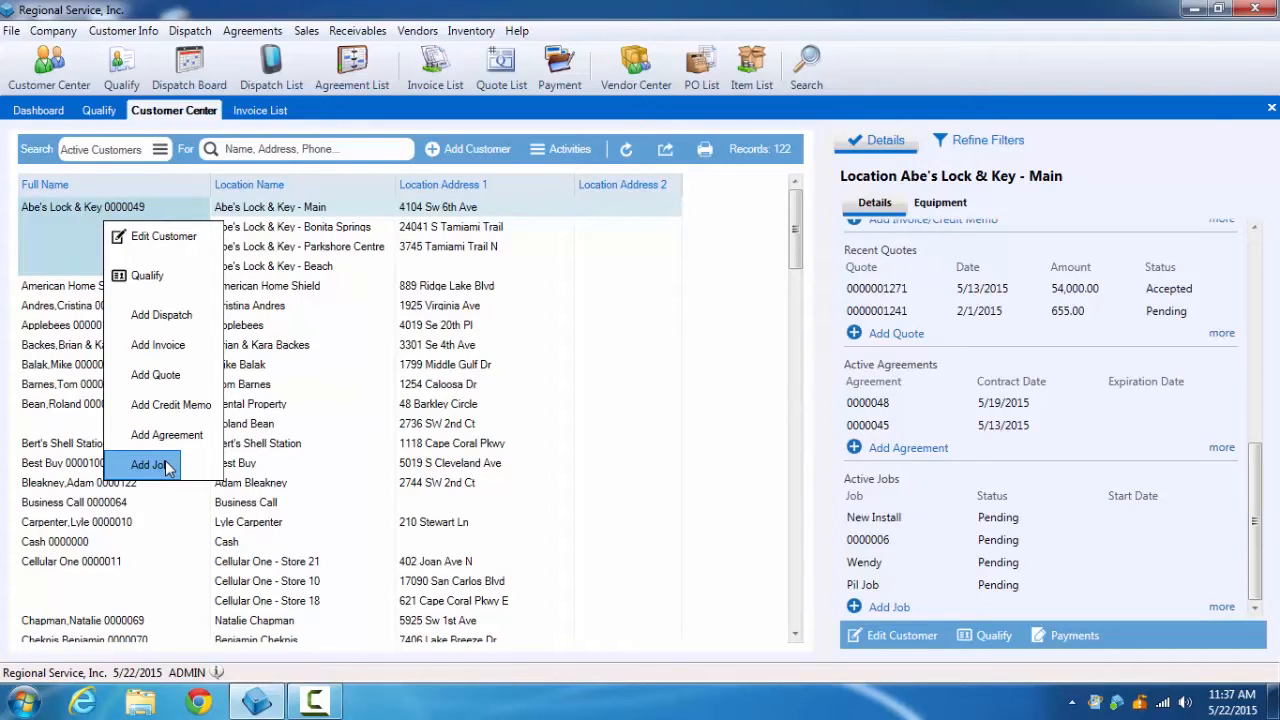
Search the active customers by the customer's last name and select the first matching location
{"action": "left_click", "coordinate": [292, 147]}
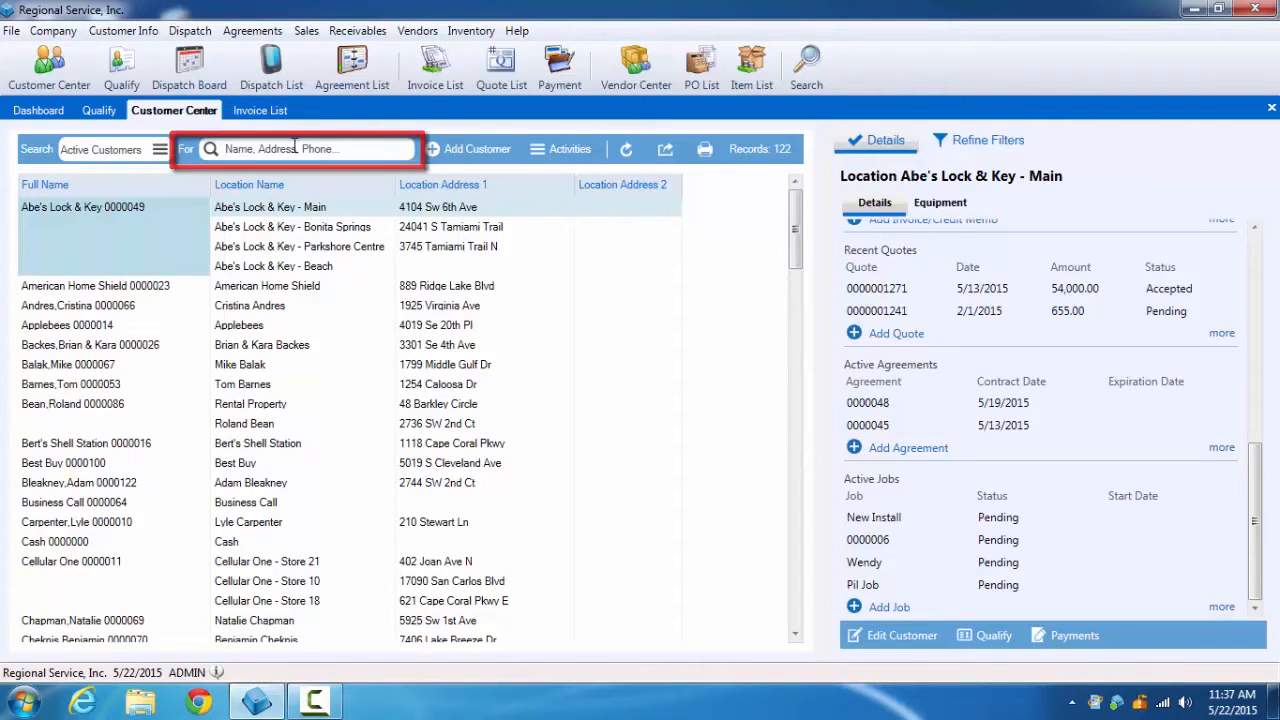
{"action": "type", "text": "SMITH"}
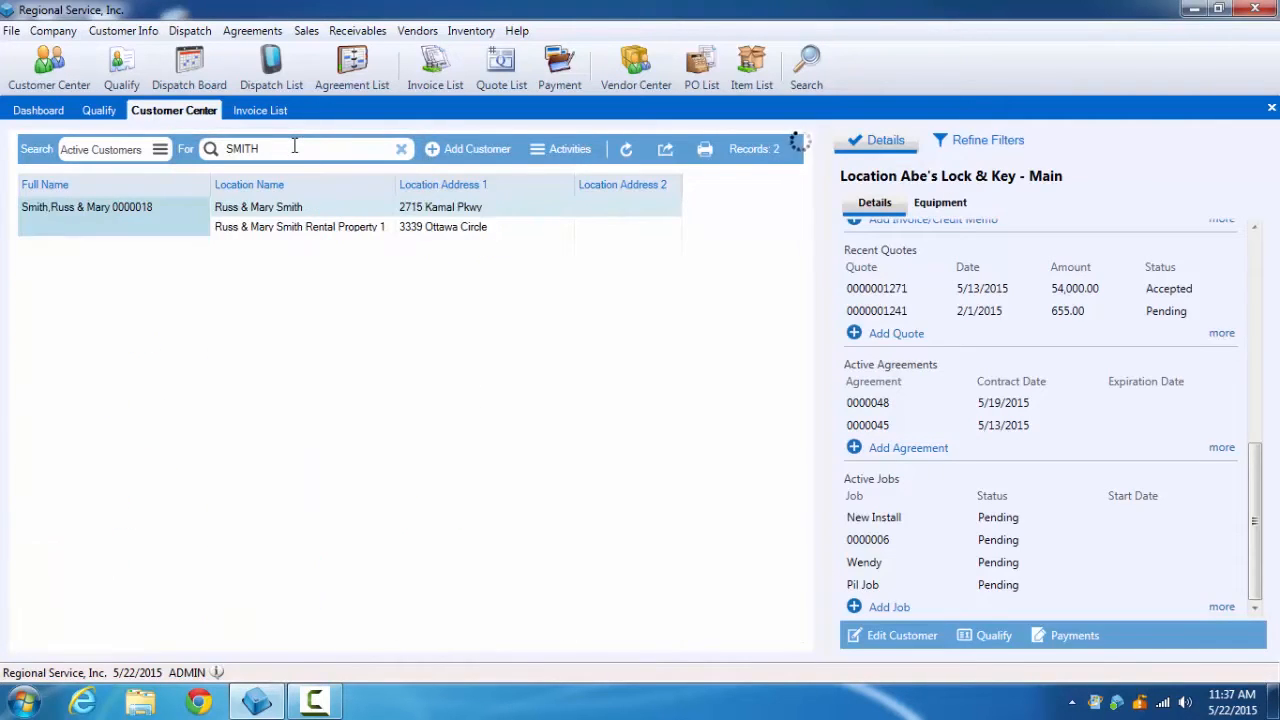
{"action": "left_click", "coordinate": [248, 212]}
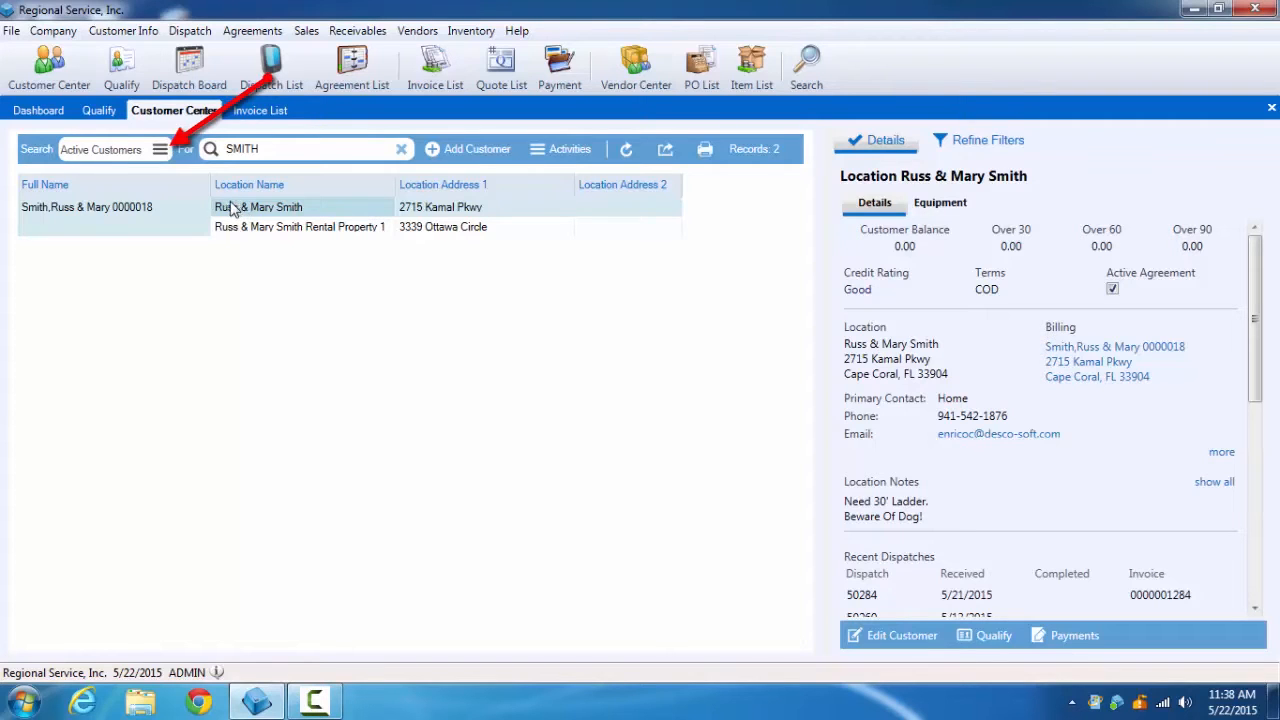
Show the available customer views and switch the list to Inactive Customers
{"action": "left_click", "coordinate": [161, 151]}
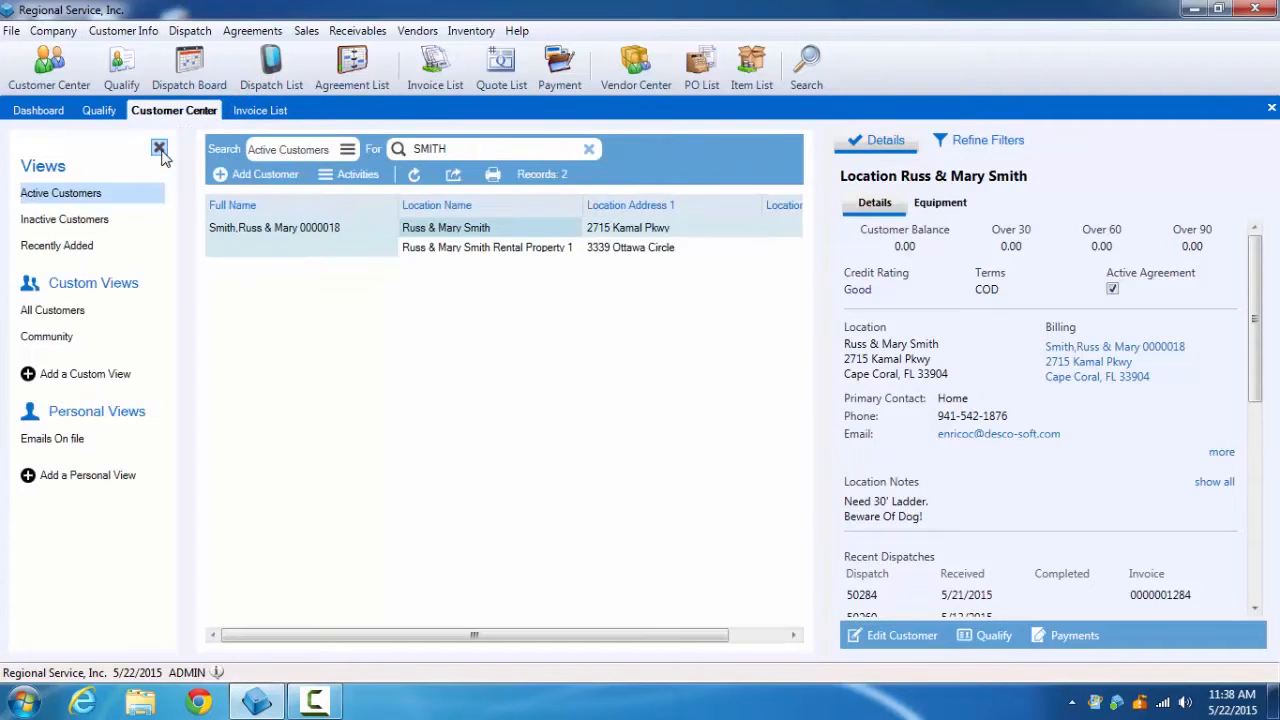
{"action": "left_click", "coordinate": [128, 221]}
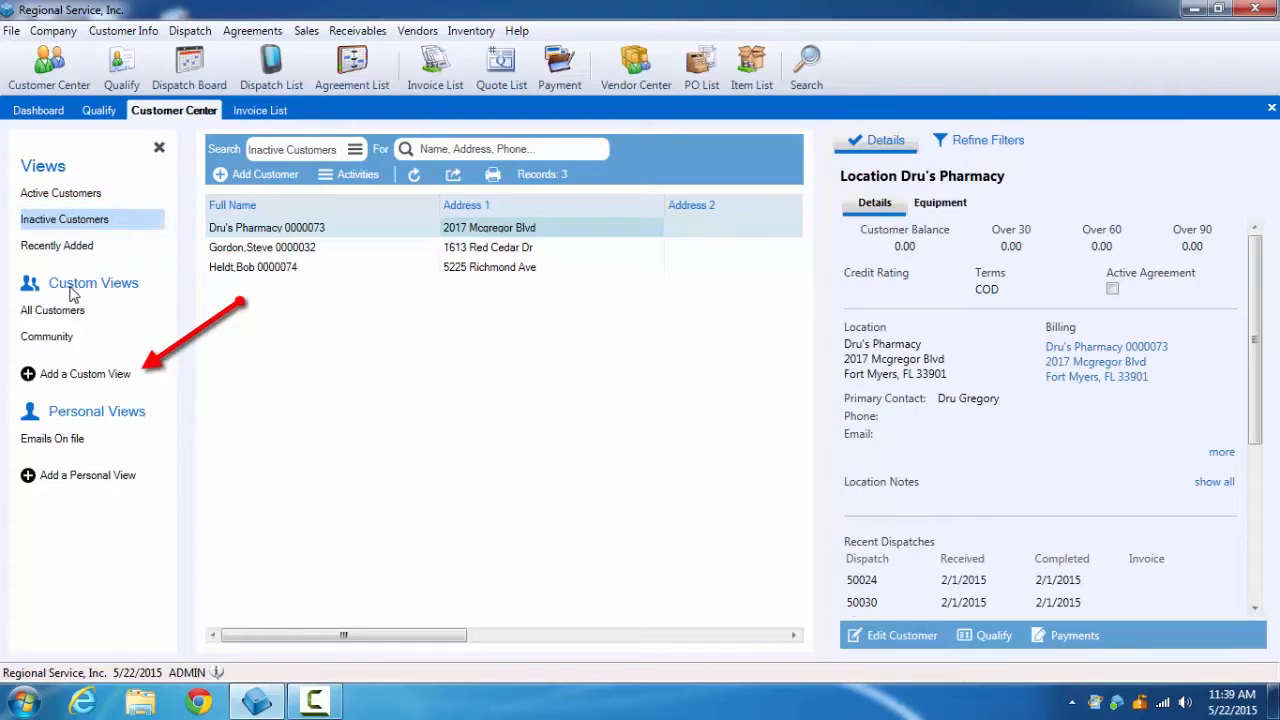
Start a new custom view, include the City field, and place it directly below Full Name
{"action": "left_click", "coordinate": [65, 375]}
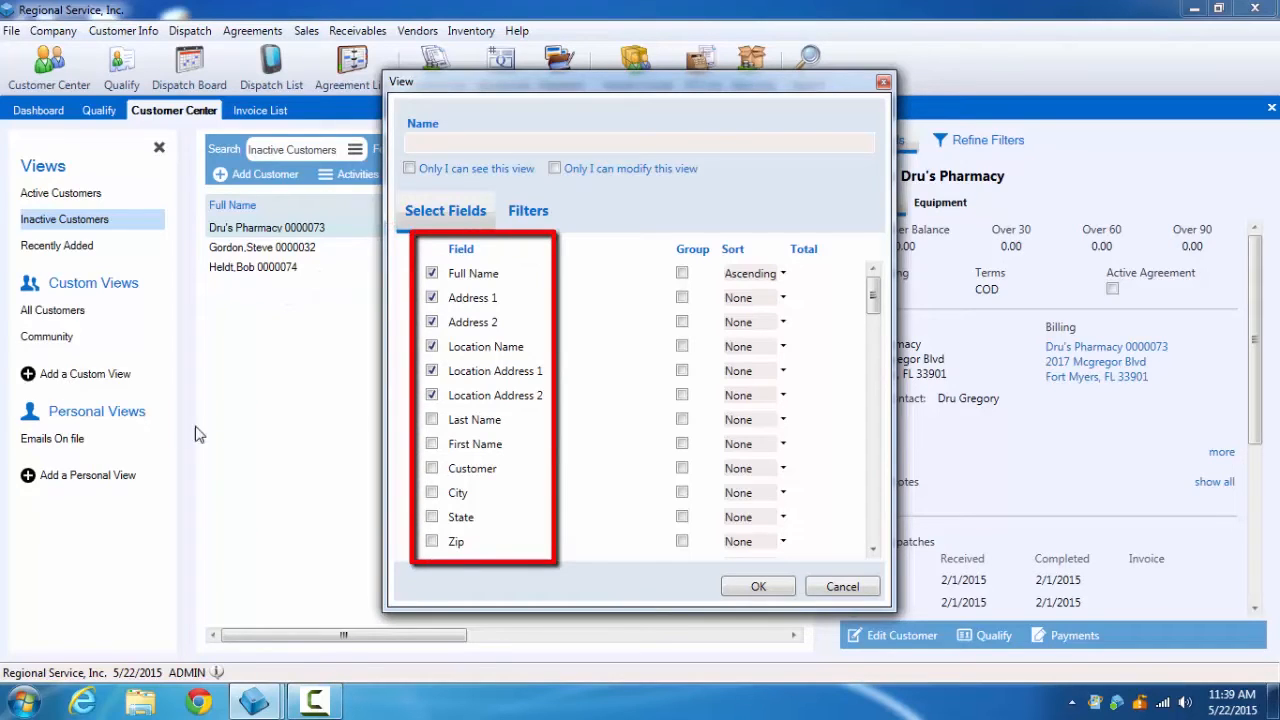
{"action": "left_click", "coordinate": [432, 493]}
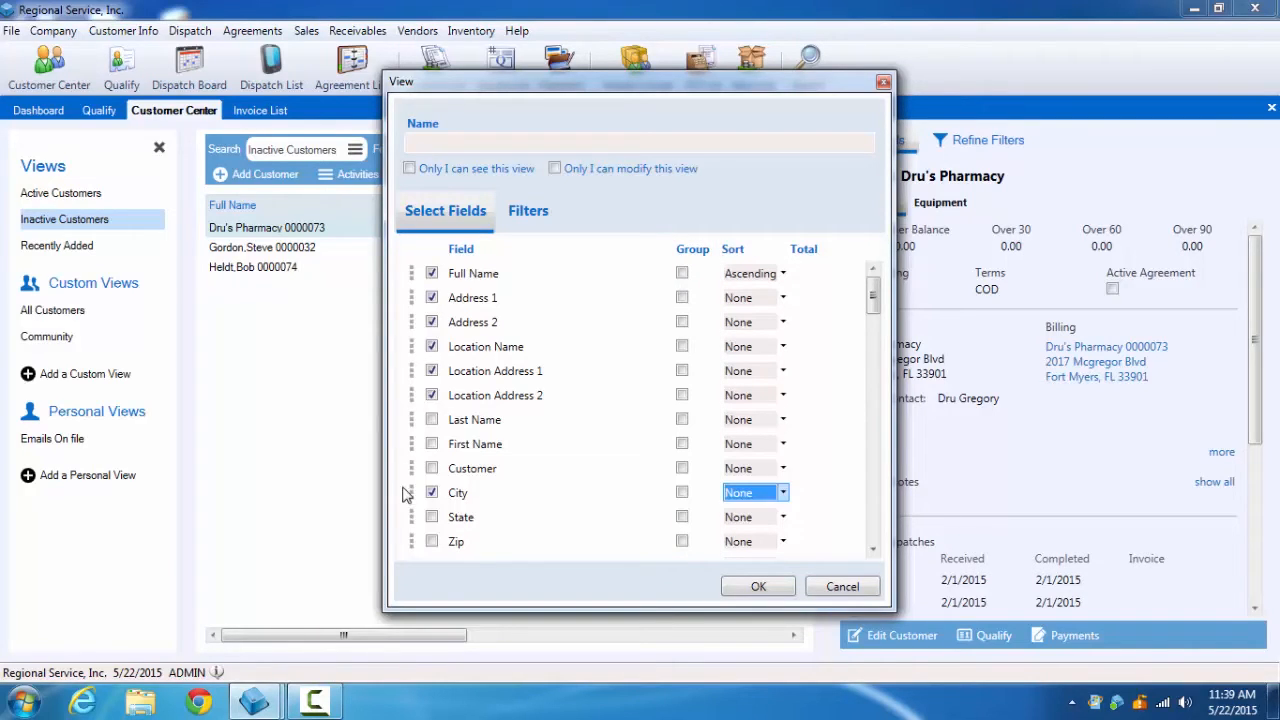
{"action": "left_click_drag", "start_coordinate": [411, 491], "coordinate": [409, 285]}
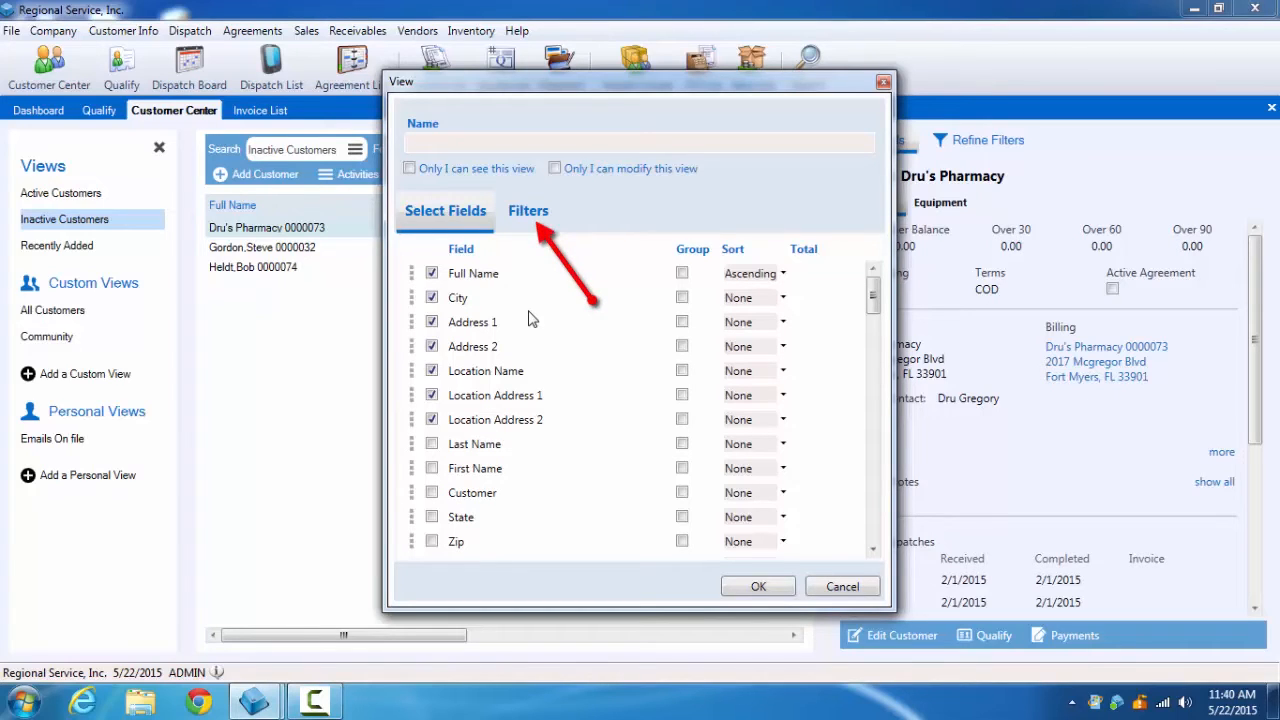
Filter the custom view by City from CAPE CORAL to CAPE CORAL
{"action": "left_click", "coordinate": [533, 215]}
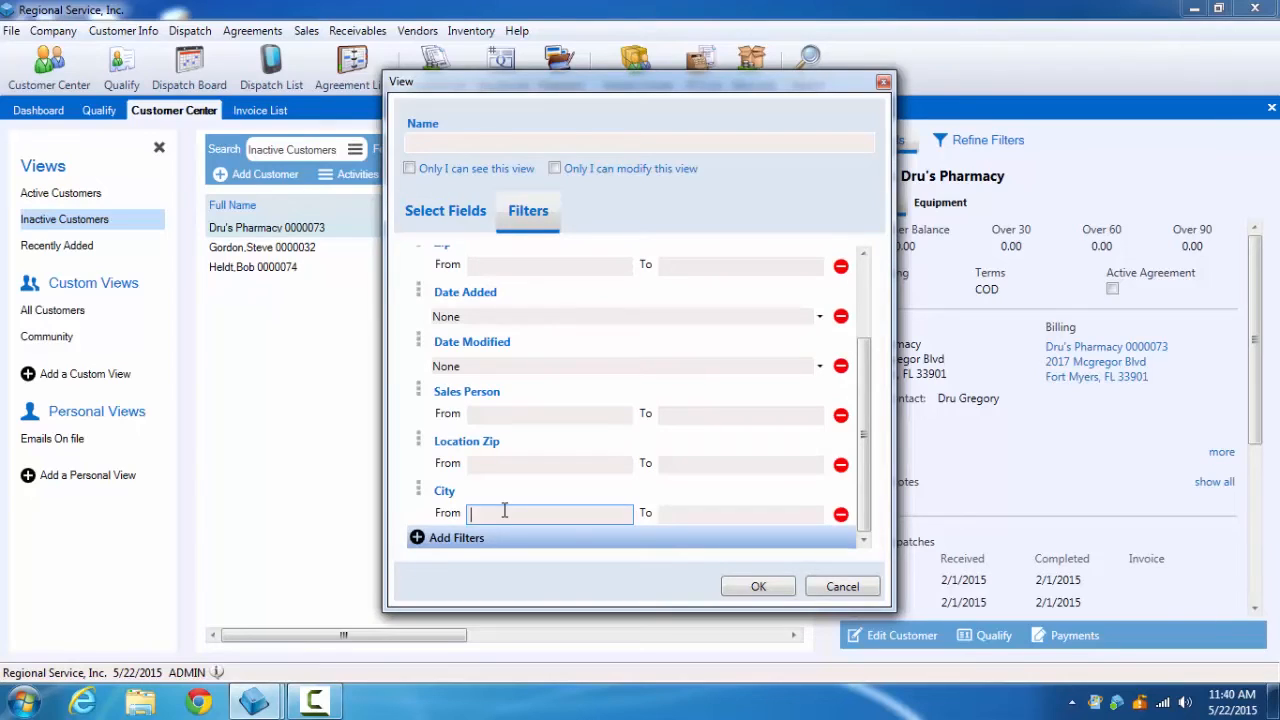
{"action": "type", "text": "CAPE C"}
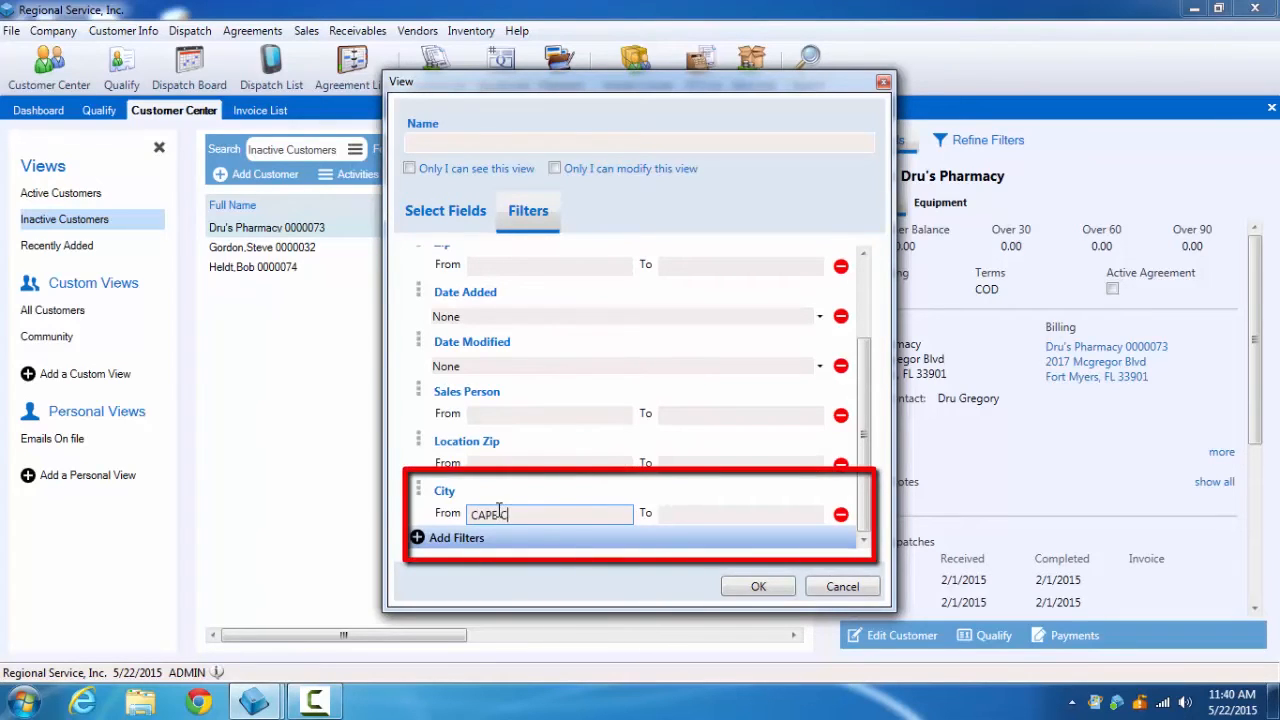
{"action": "type", "text": "ORAL"}
{"action": "key", "text": "Tab"}
{"action": "type", "text": "CAPE"}
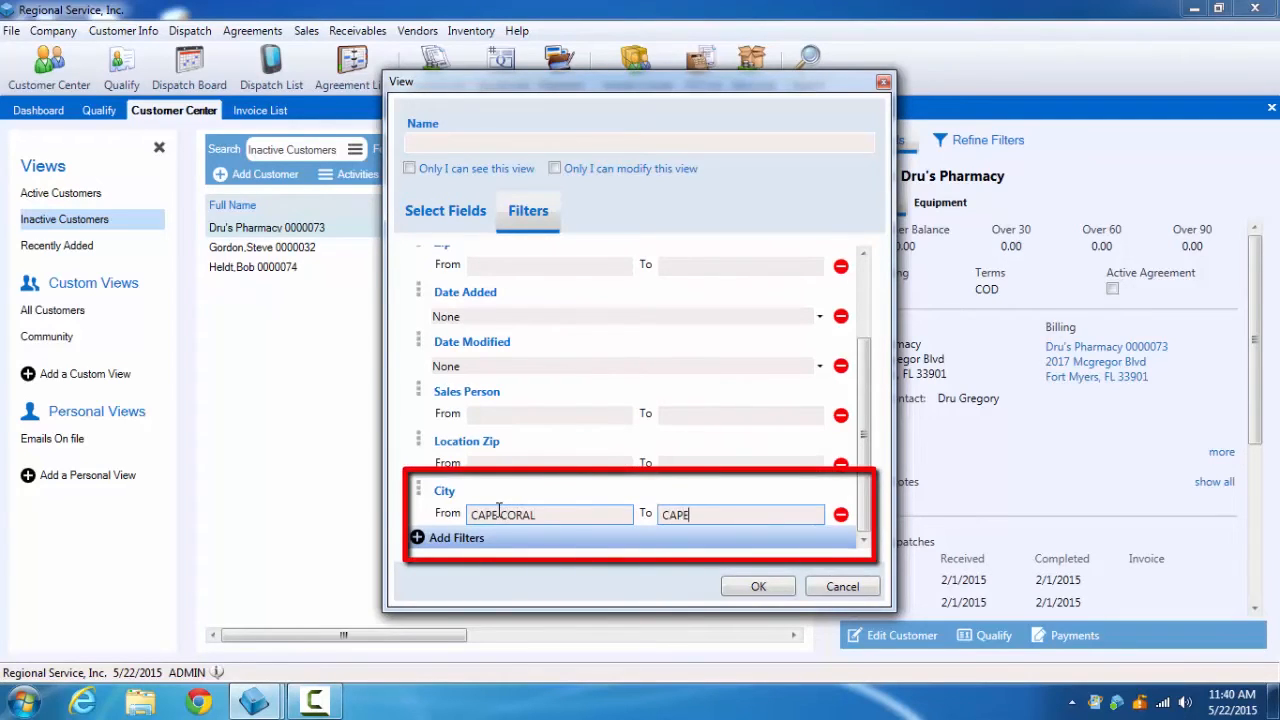
{"action": "type", "text": " CORAL"}
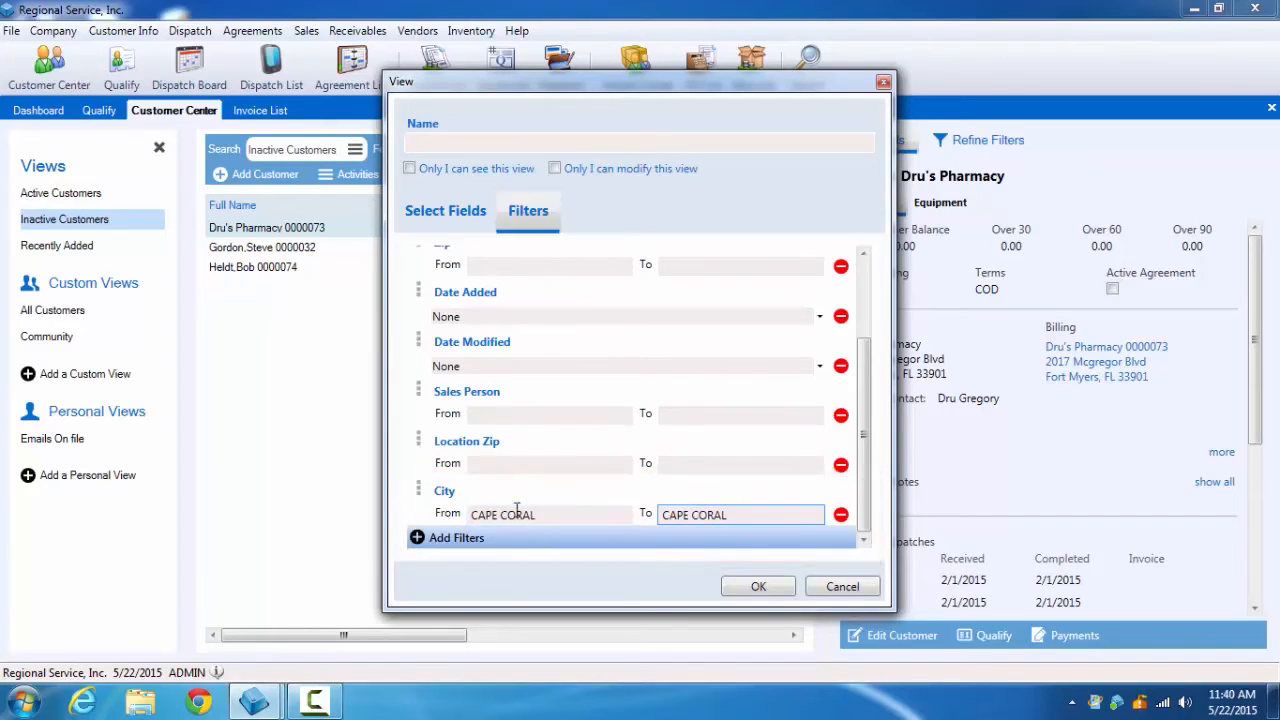
Save the custom view as Cape Coral Customers, display it, and close the list of views
{"action": "left_click", "coordinate": [436, 144]}
{"action": "type", "text": "Cape C"}
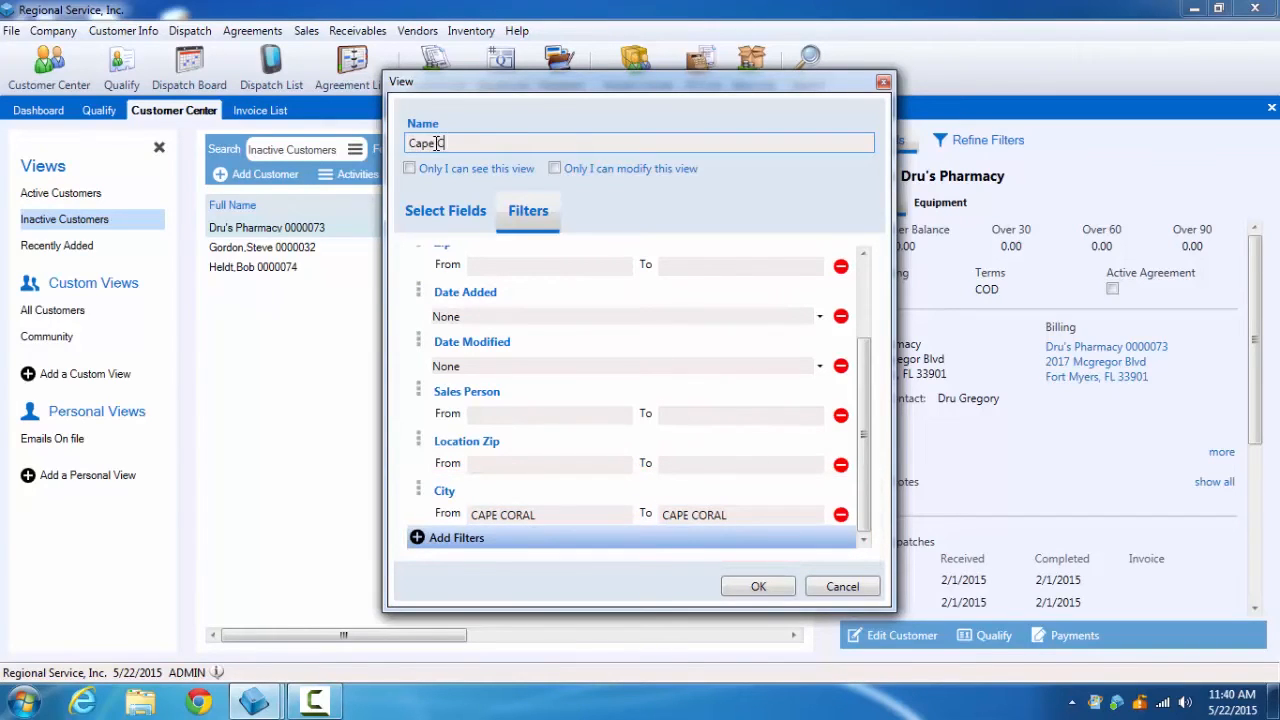
{"action": "type", "text": "oral Customers"}
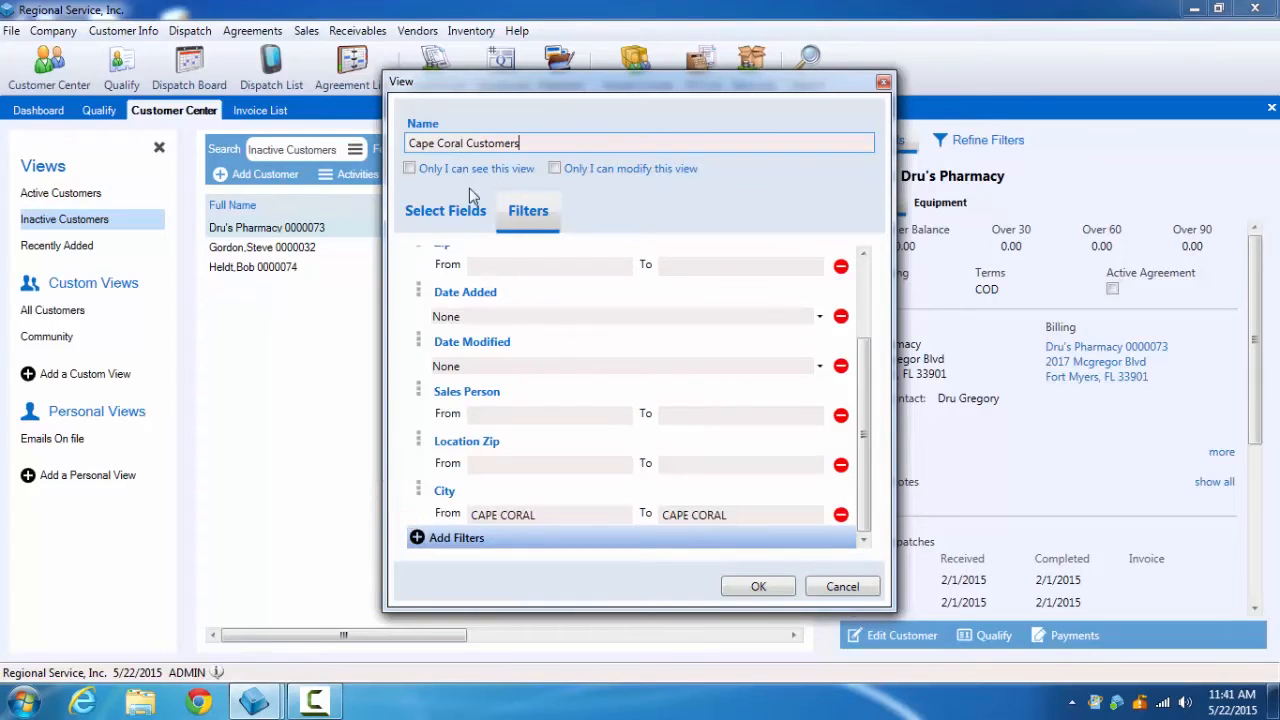
{"action": "left_click", "coordinate": [758, 586]}
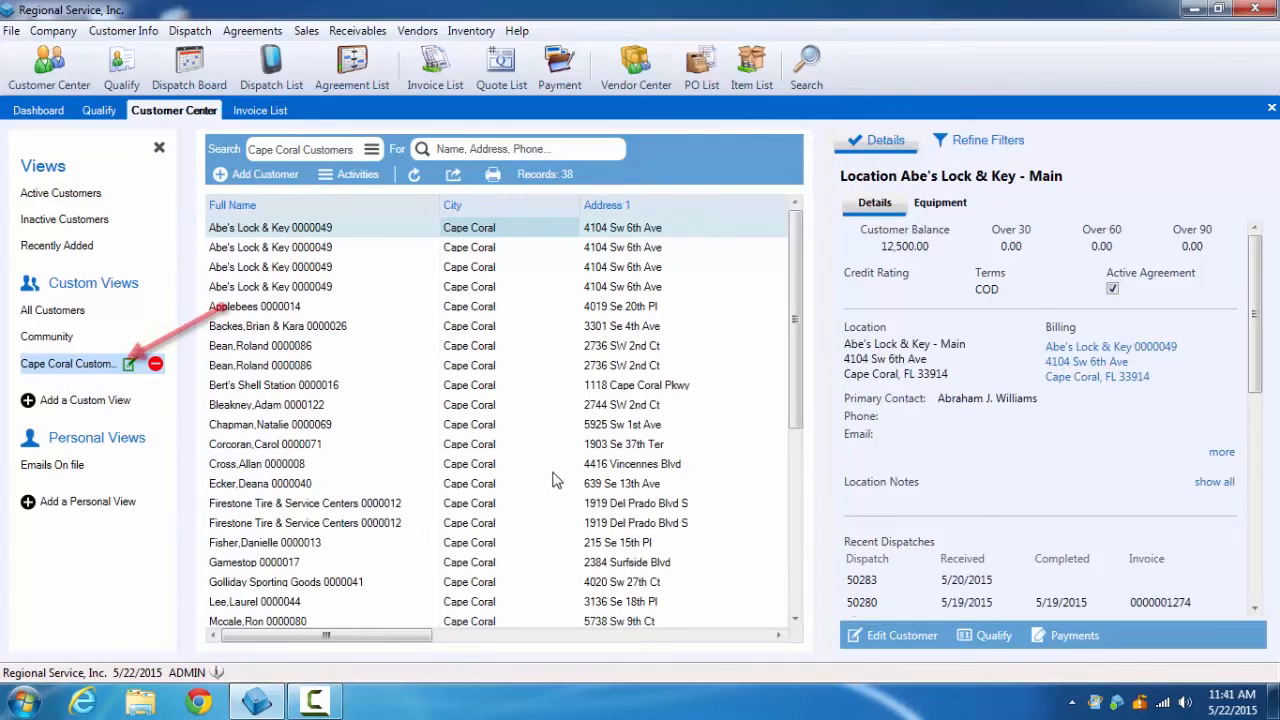
{"action": "left_click", "coordinate": [75, 363]}
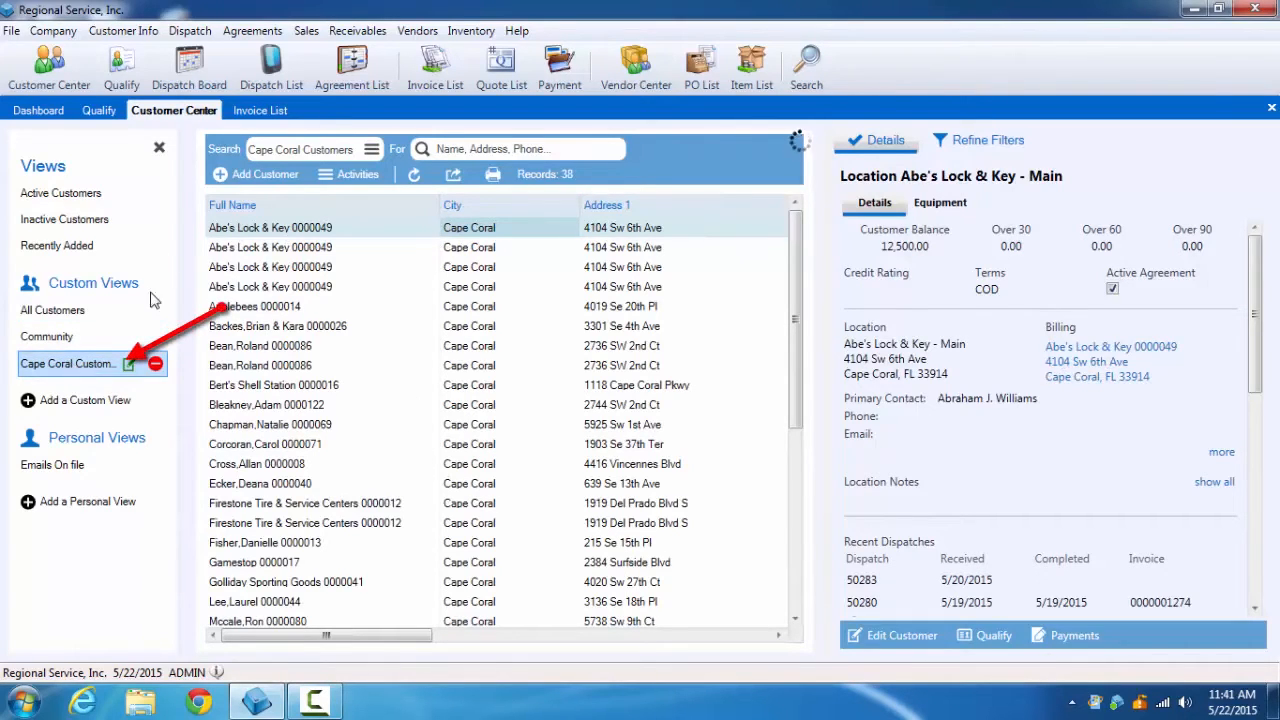
{"action": "left_click", "coordinate": [159, 147]}
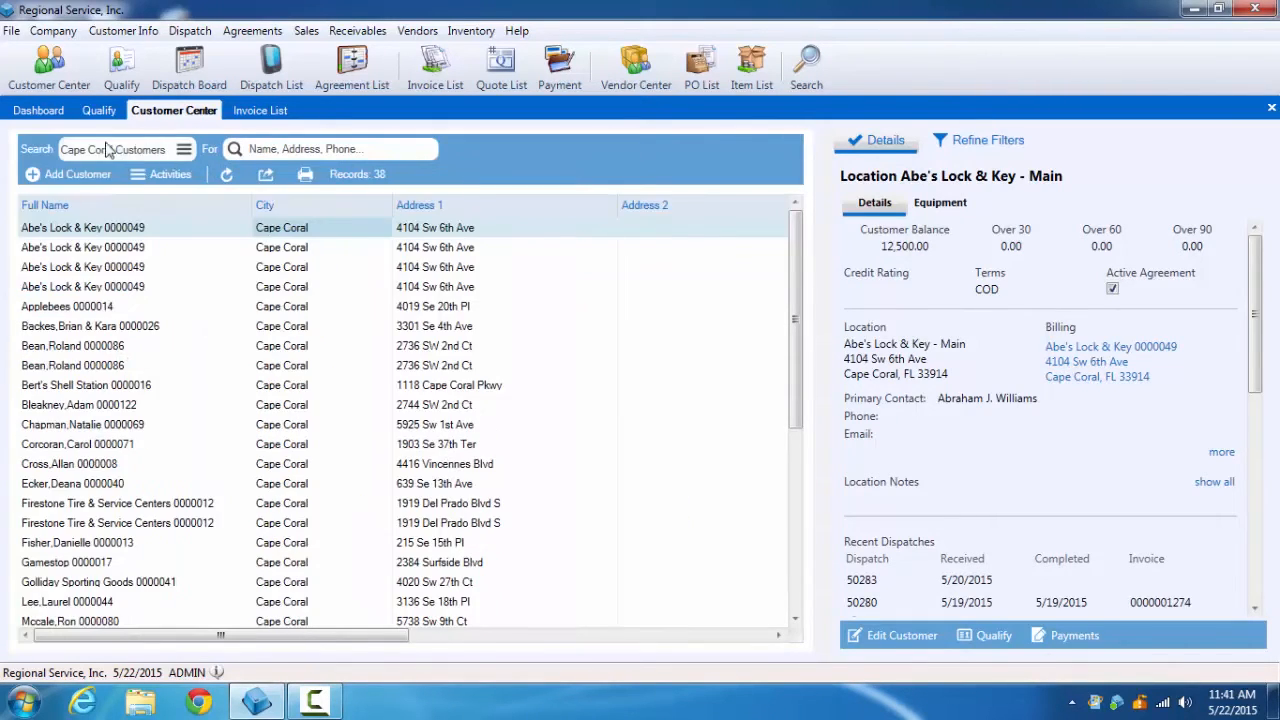
Examine the filter refinement options and the activities available for the Cape Coral Customers list
{"action": "left_click", "coordinate": [1017, 149]}
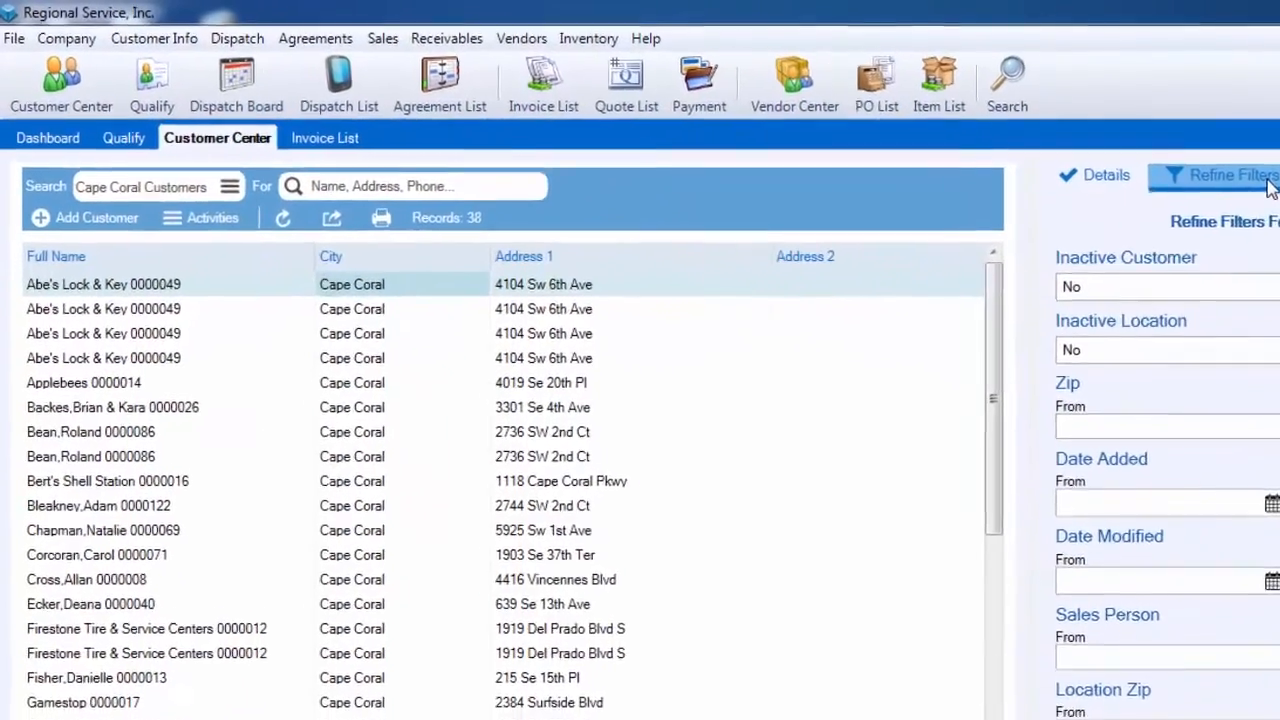
{"action": "left_click", "coordinate": [1016, 147]}
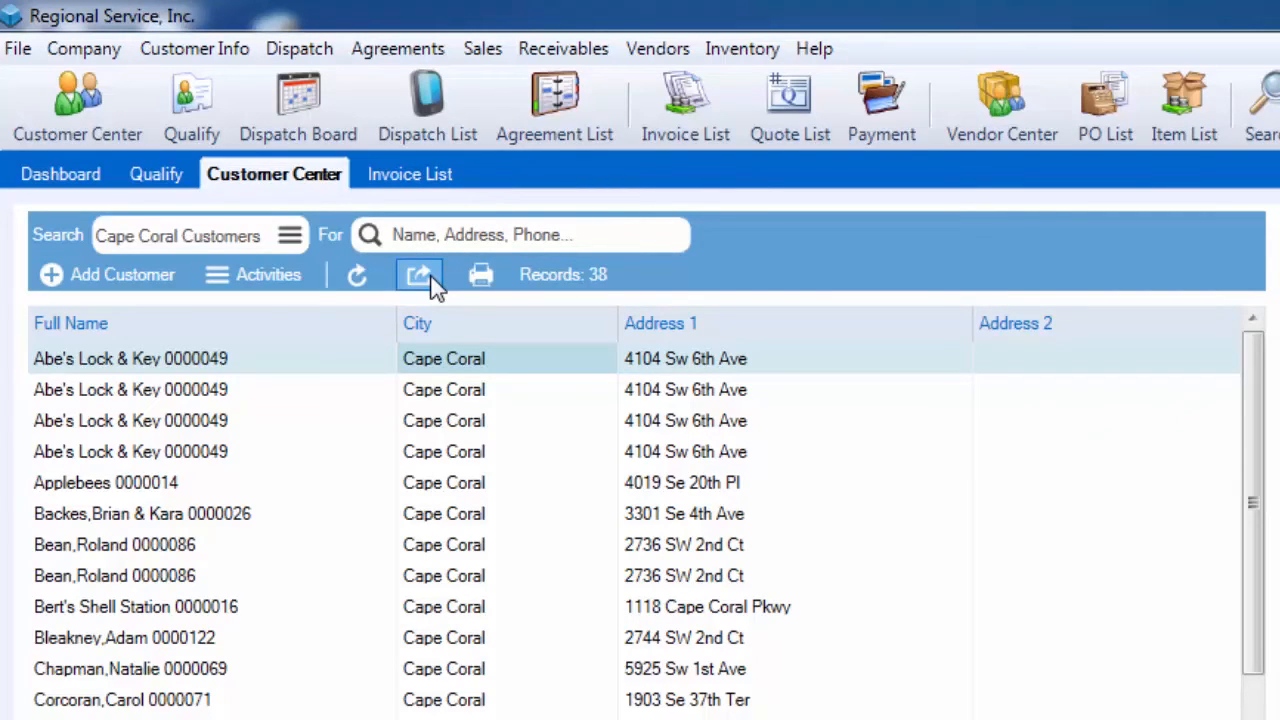
{"action": "left_click", "coordinate": [268, 286]}
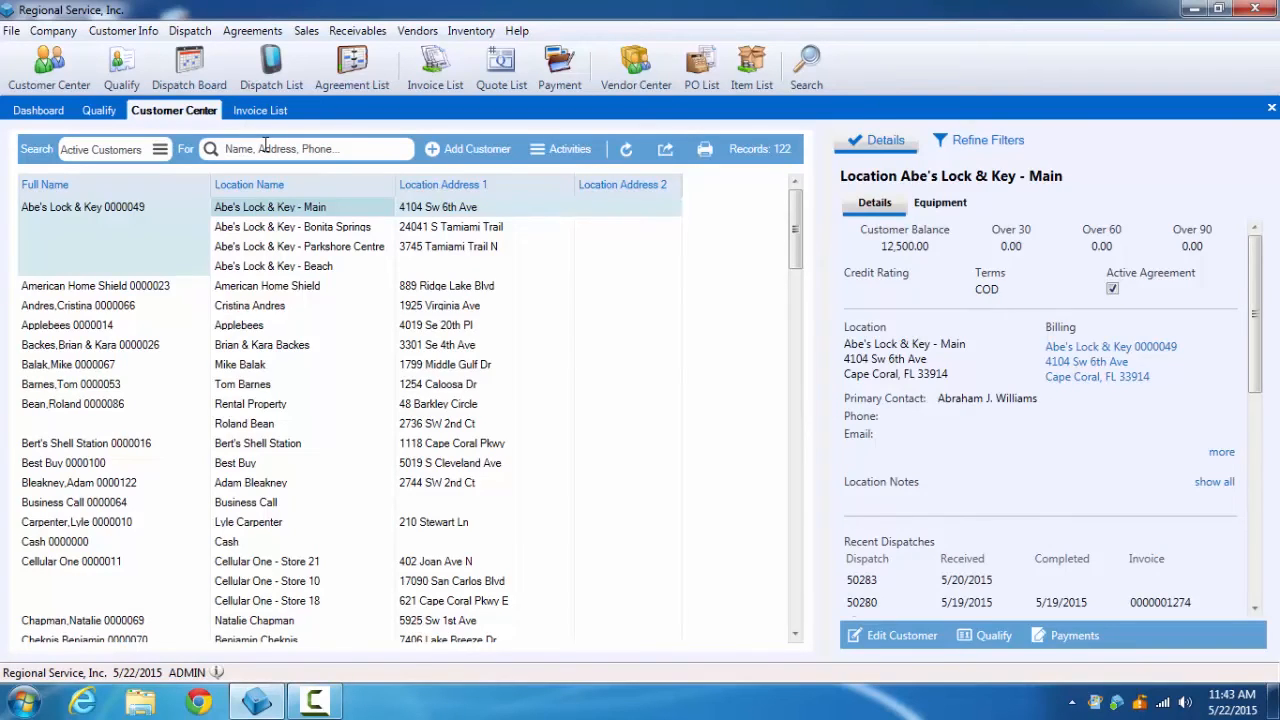
Look up the customer in the full active customer list by last name again
{"action": "left_click", "coordinate": [265, 148]}
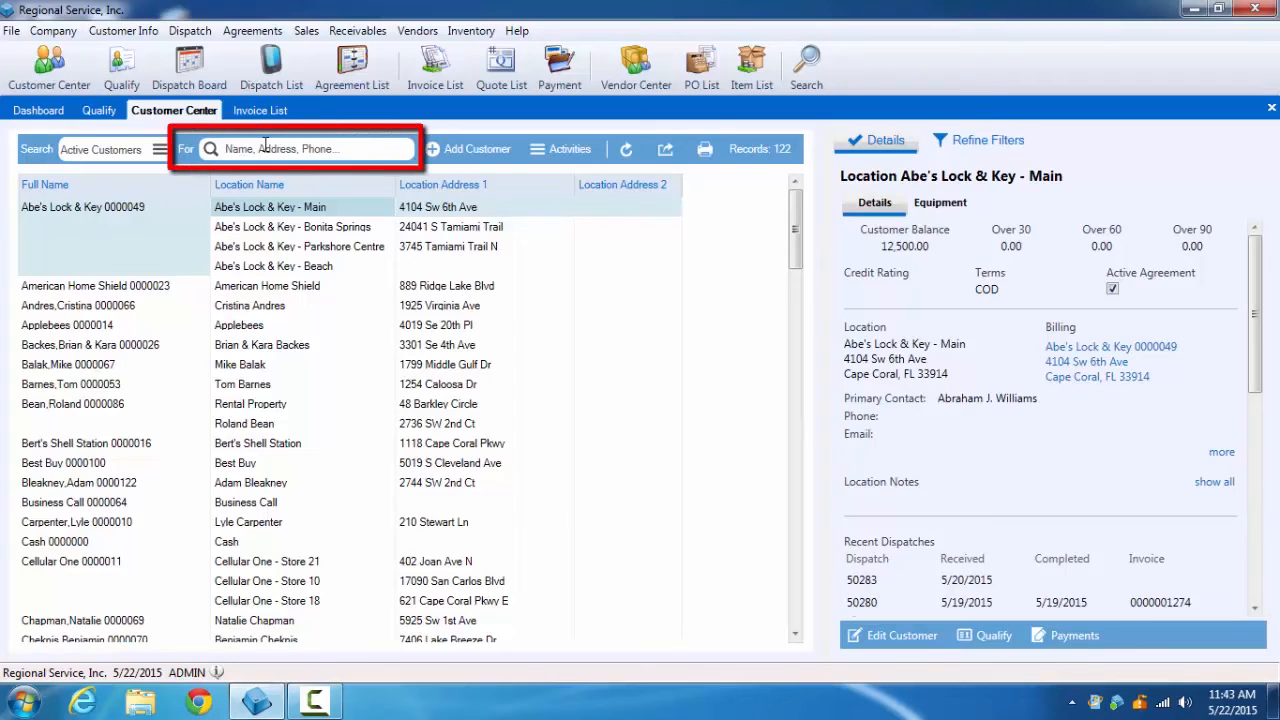
{"action": "type", "text": "SMITH"}
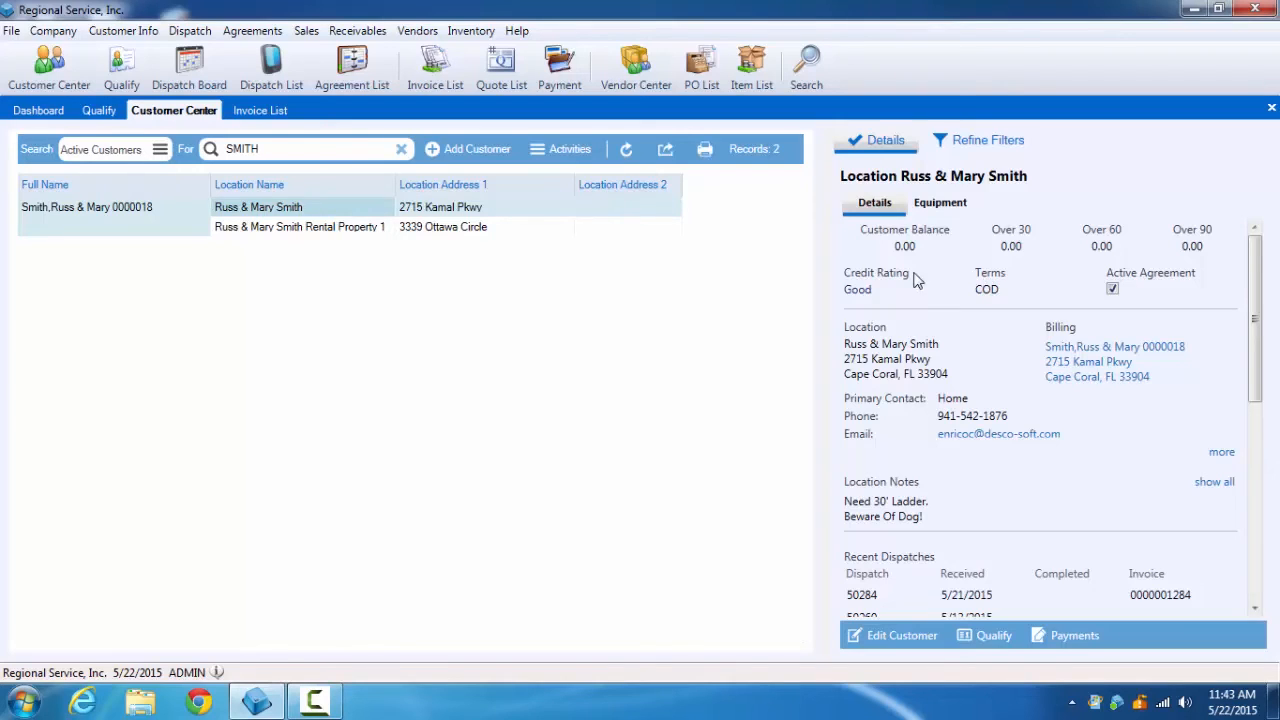
View the TRANE XL15I equipment record at the customer's location, and return to the location details to review recent dispatches
{"action": "left_click", "coordinate": [940, 203]}
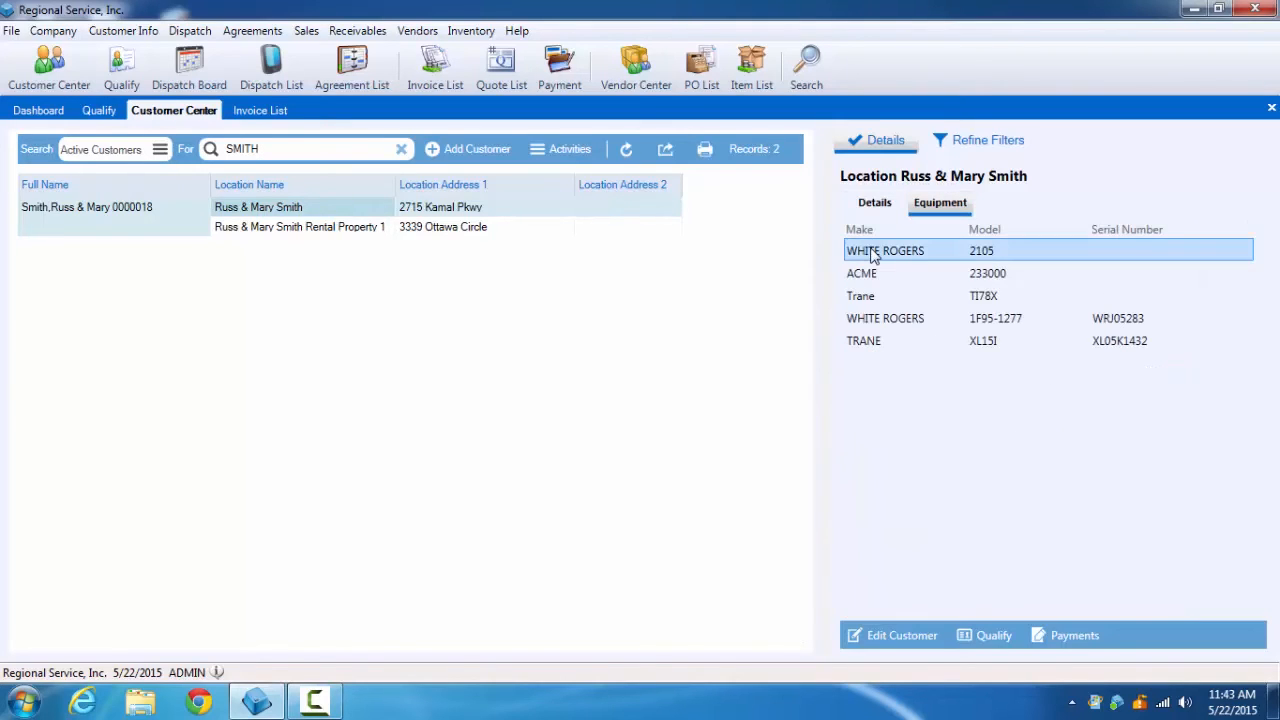
{"action": "left_click", "coordinate": [870, 344]}
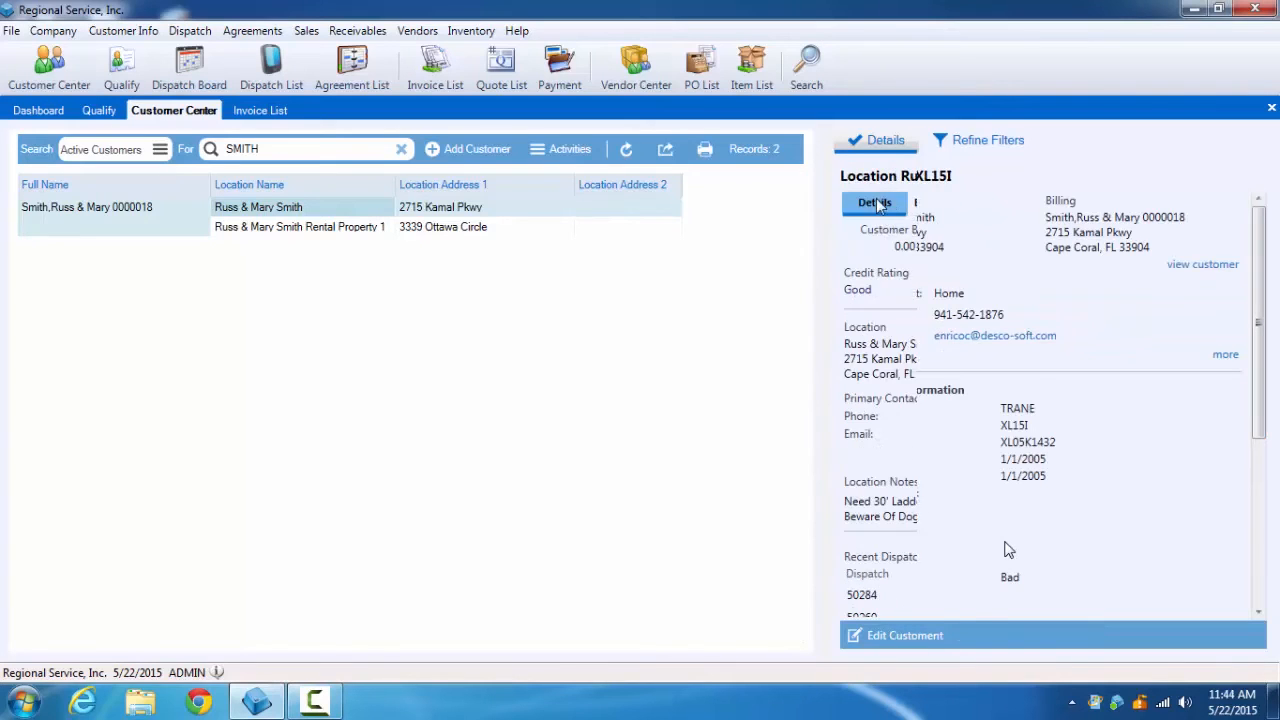
{"action": "scroll", "coordinate": [950, 420], "scroll_direction": "down", "scroll_amount": 3}
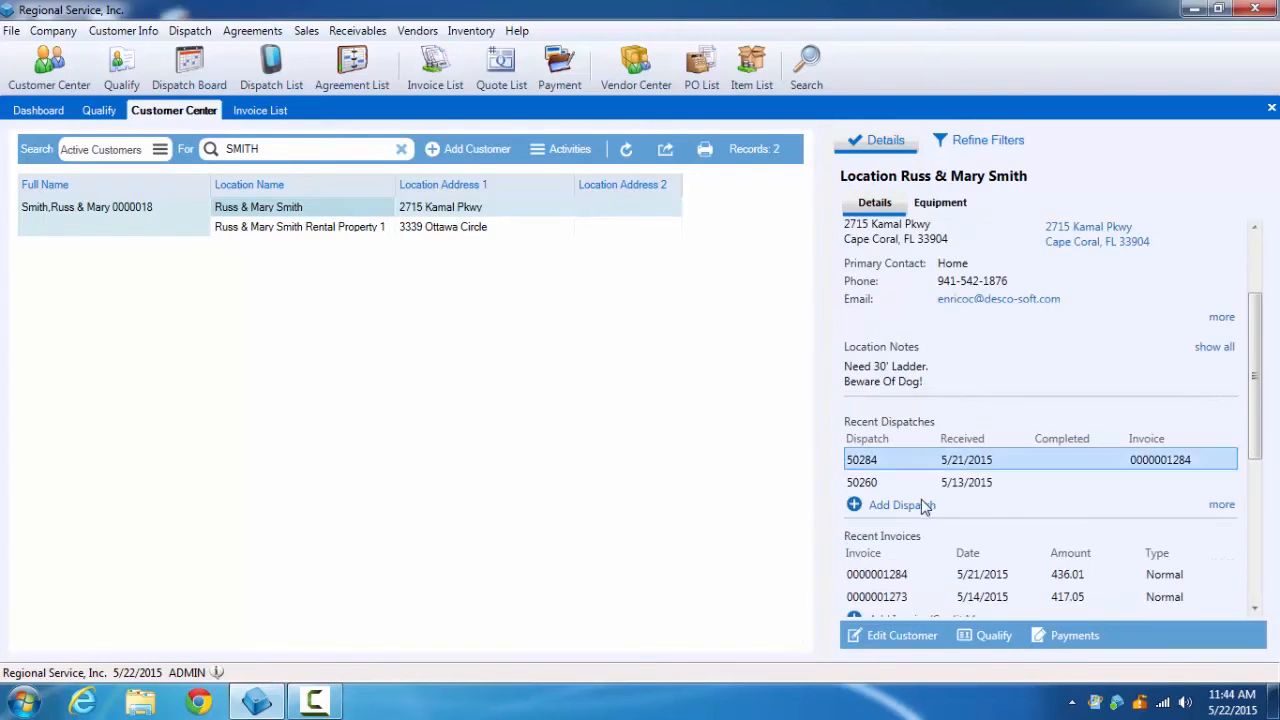